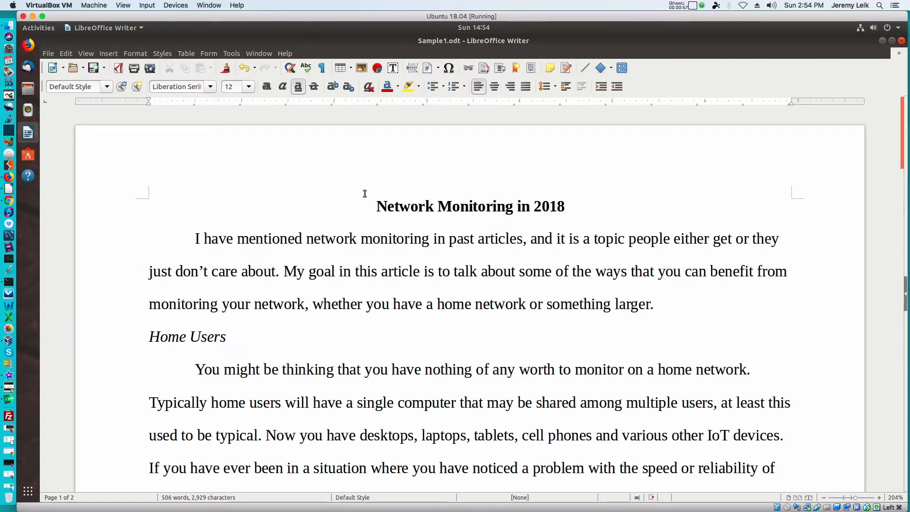
Try right, centre and left alignment on the title "Network Monitoring in 2018", and undo the left alignment
{"action": "left_click_drag", "start_coordinate": [376, 205], "coordinate": [565, 204]}
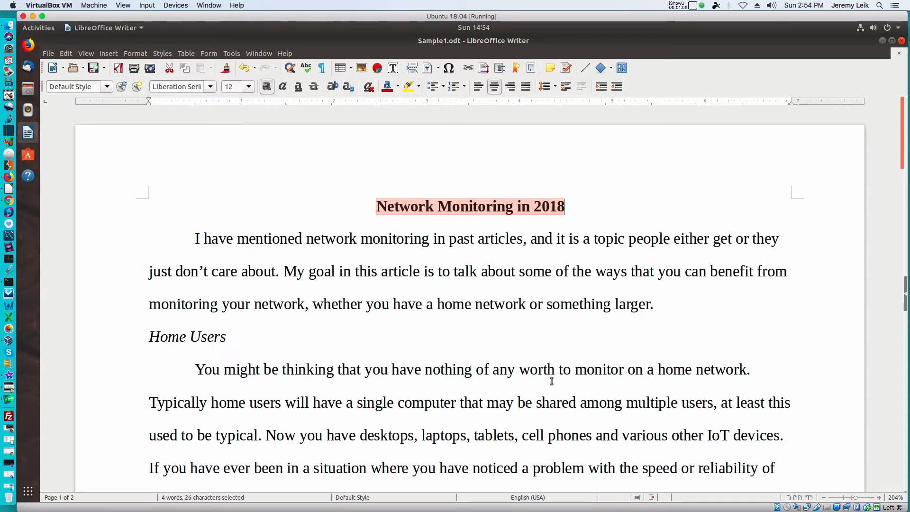
{"action": "key", "text": "ctrl+r"}
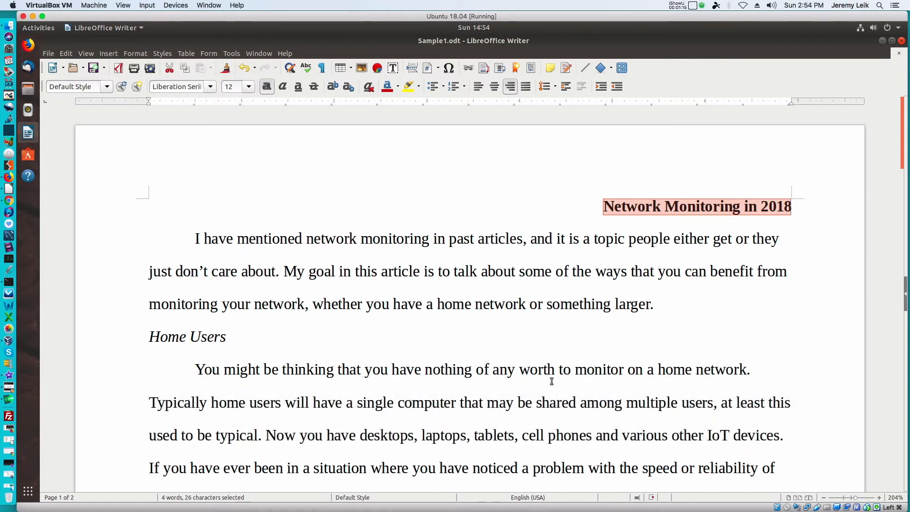
{"action": "key", "text": "ctrl+e"}
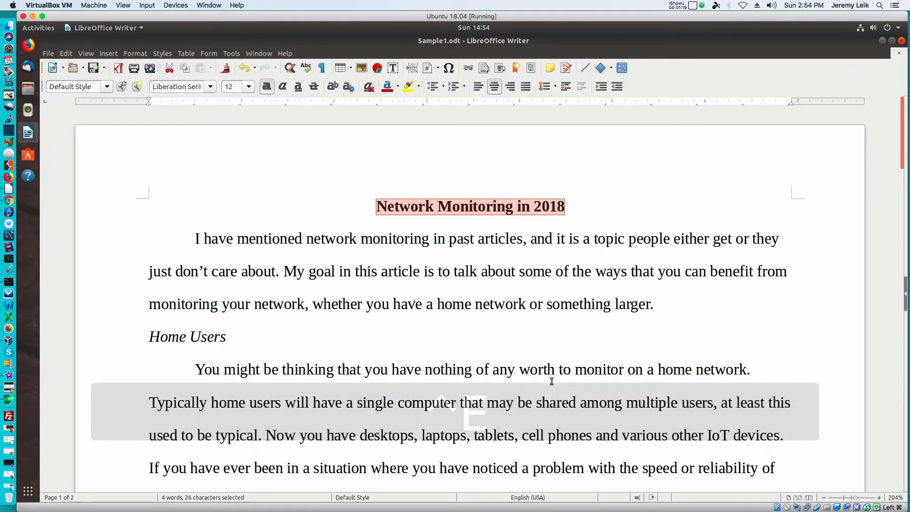
{"action": "key", "text": "ctrl+l"}
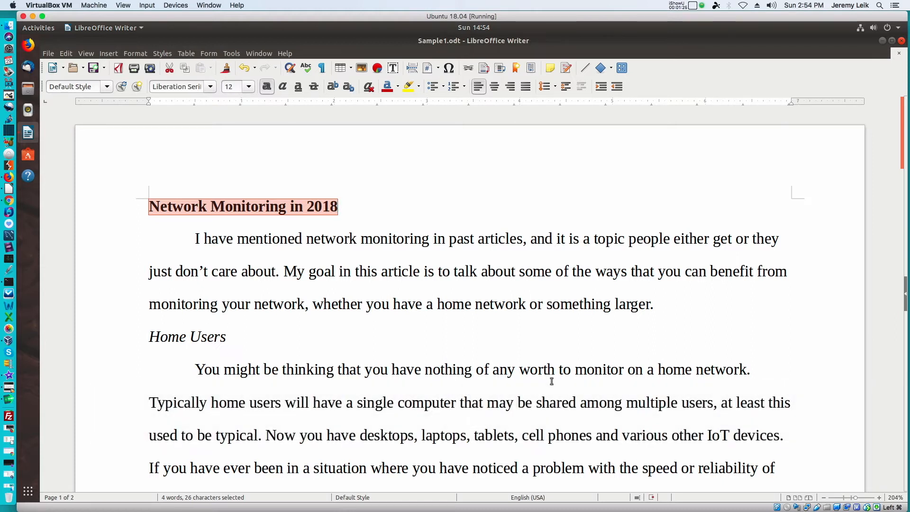
{"action": "key", "text": "ctrl+z"}
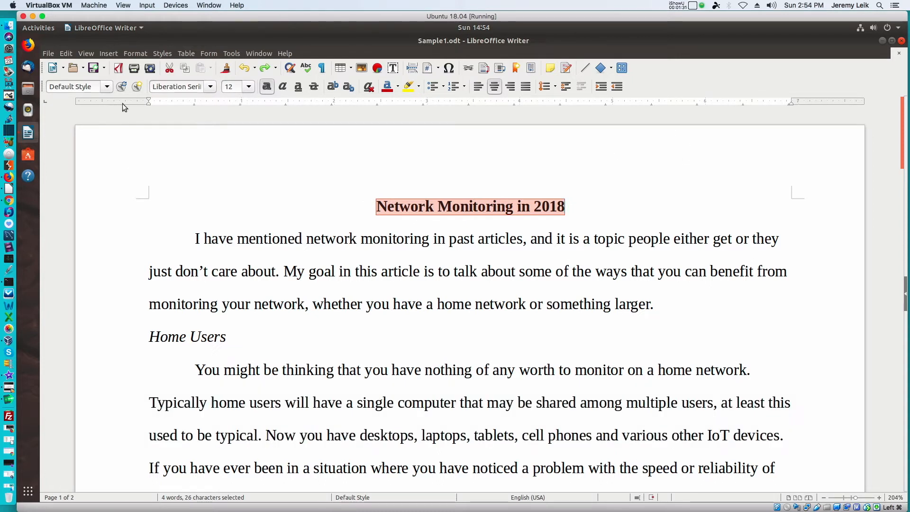
Search the document for "goal", check for further matches, and close the search
{"action": "left_click", "coordinate": [66, 54]}
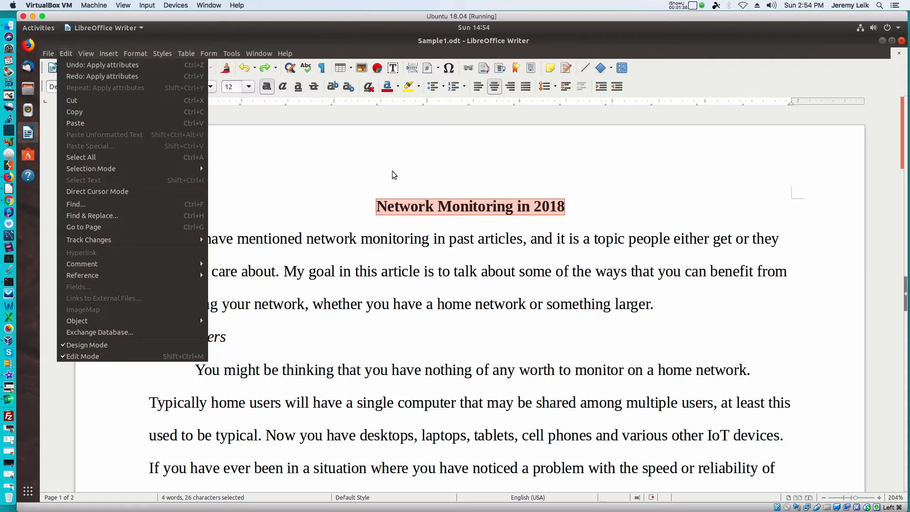
{"action": "left_click", "coordinate": [337, 192]}
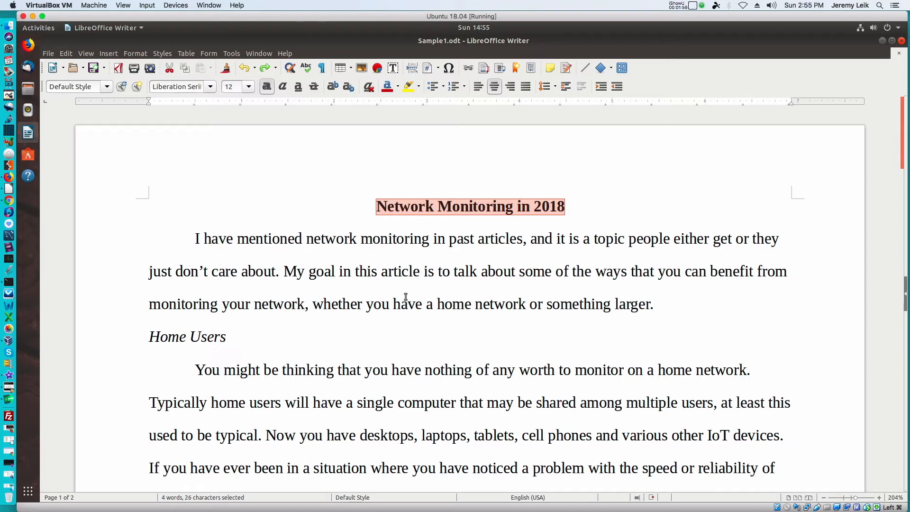
{"action": "key", "text": "ctrl+f"}
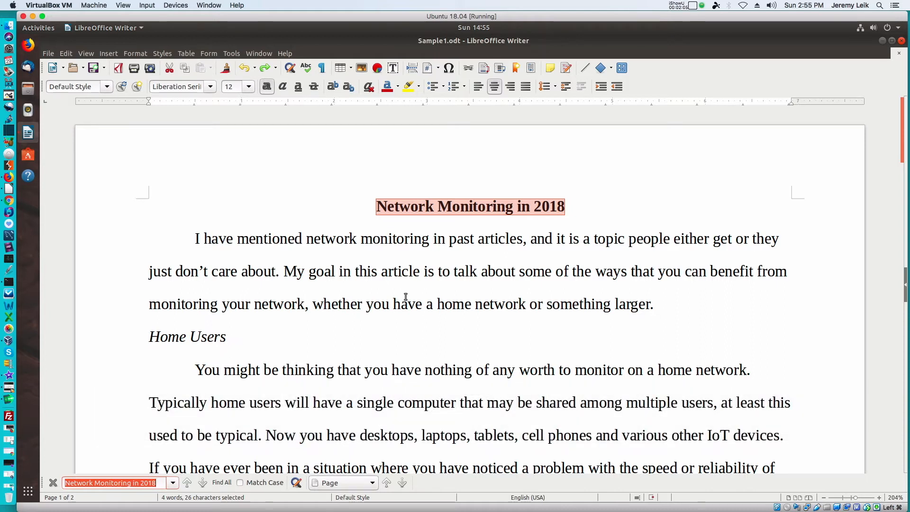
{"action": "key", "text": "BackSpace"}
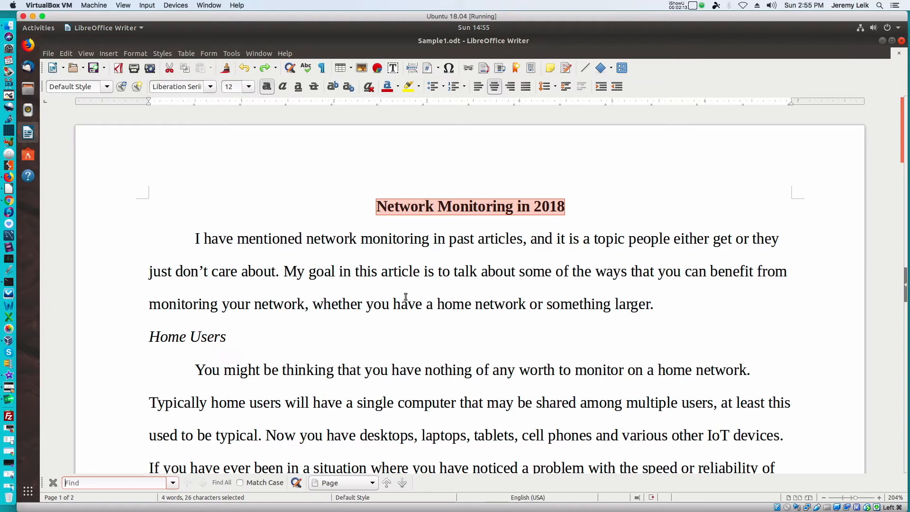
{"action": "type", "text": "goal"}
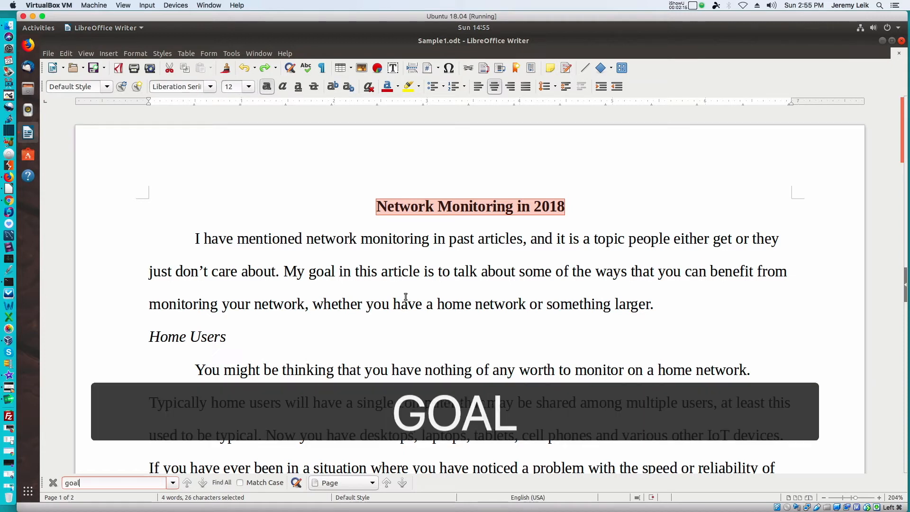
{"action": "key", "text": "Return"}
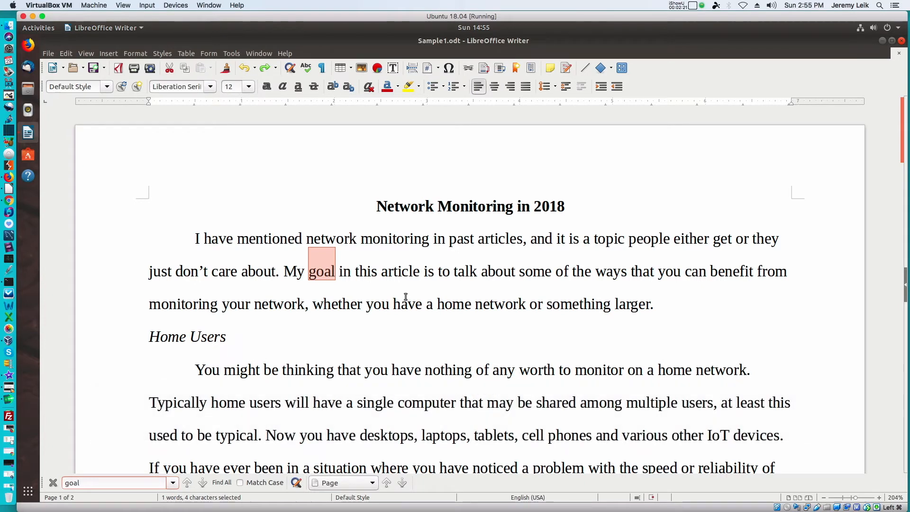
{"action": "key", "text": "Return"}
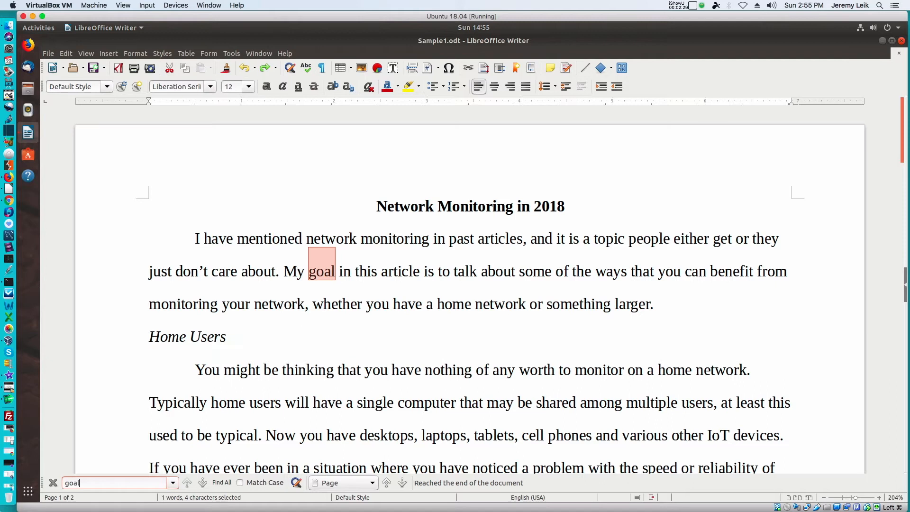
{"action": "left_click", "coordinate": [54, 483]}
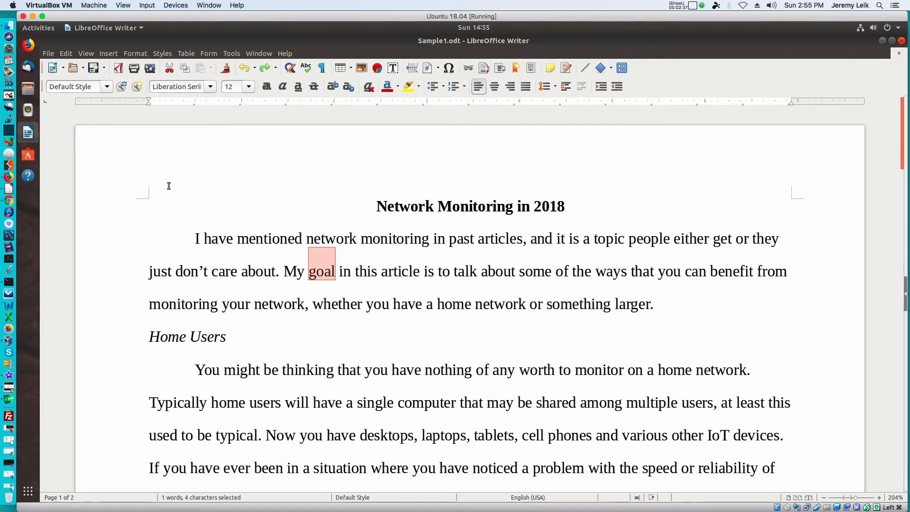
Replace the found word "goal" with "objective" using Find & Replace
{"action": "left_click", "coordinate": [74, 55]}
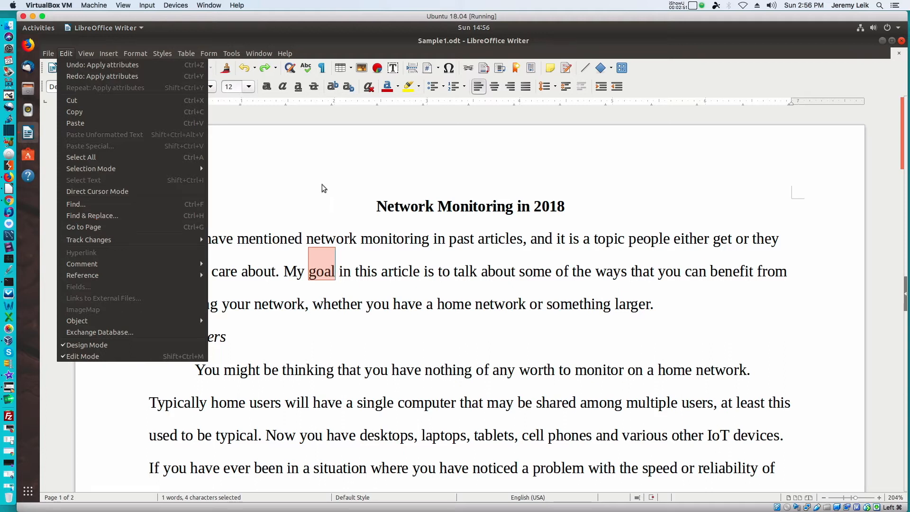
{"action": "left_click", "coordinate": [323, 185]}
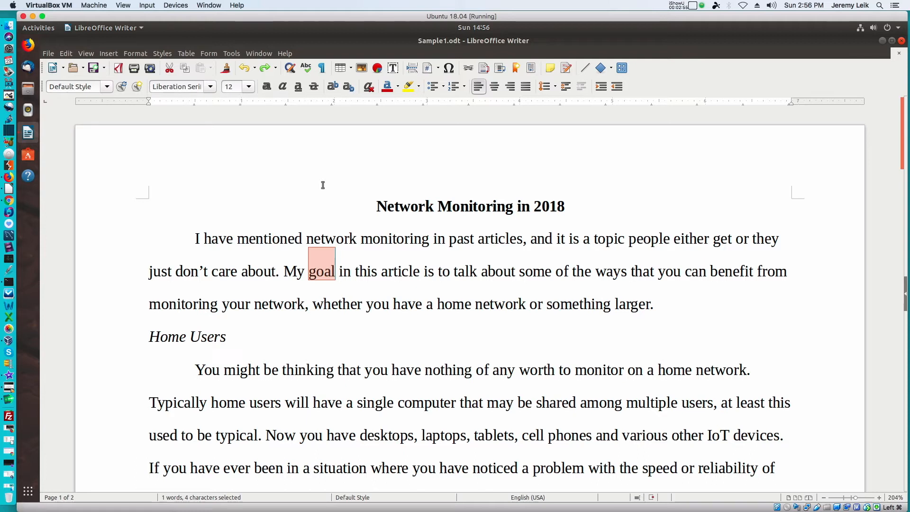
{"action": "key", "text": "ctrl+h"}
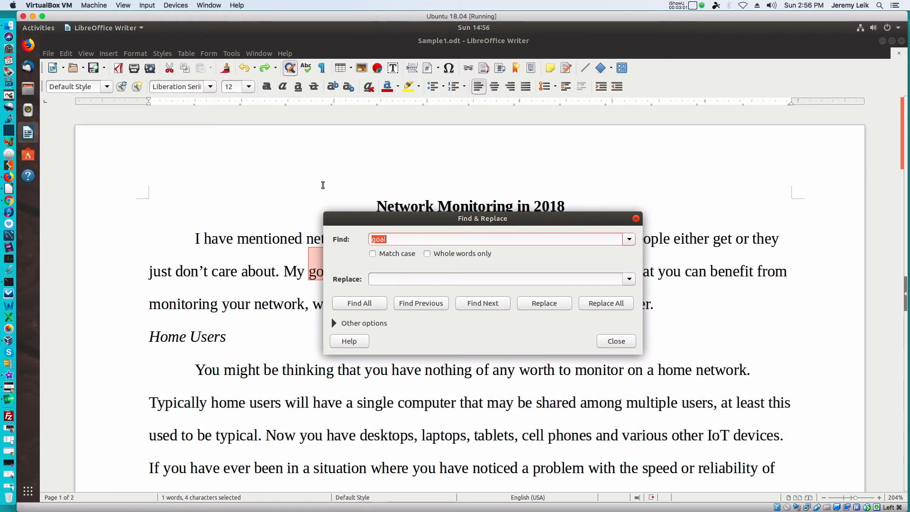
{"action": "key", "text": "Tab"}
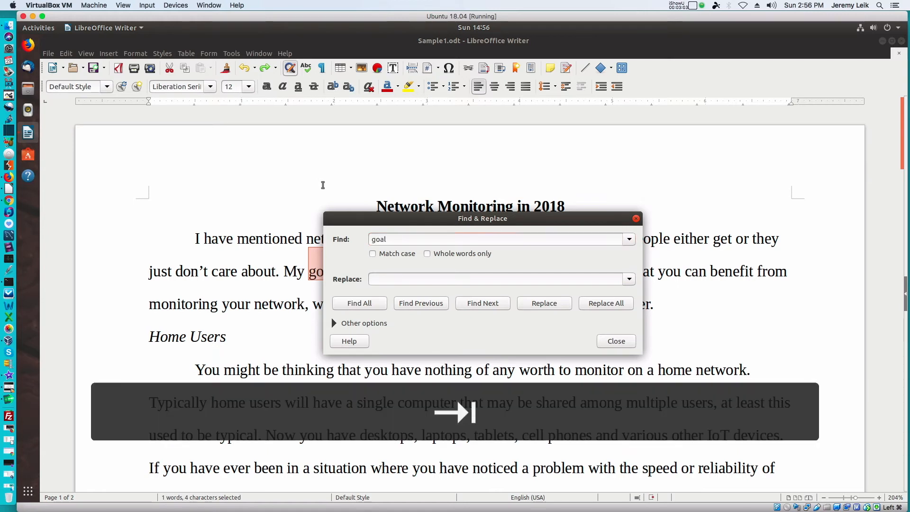
{"action": "key", "text": "Tab"}
{"action": "type", "text": "objective"}
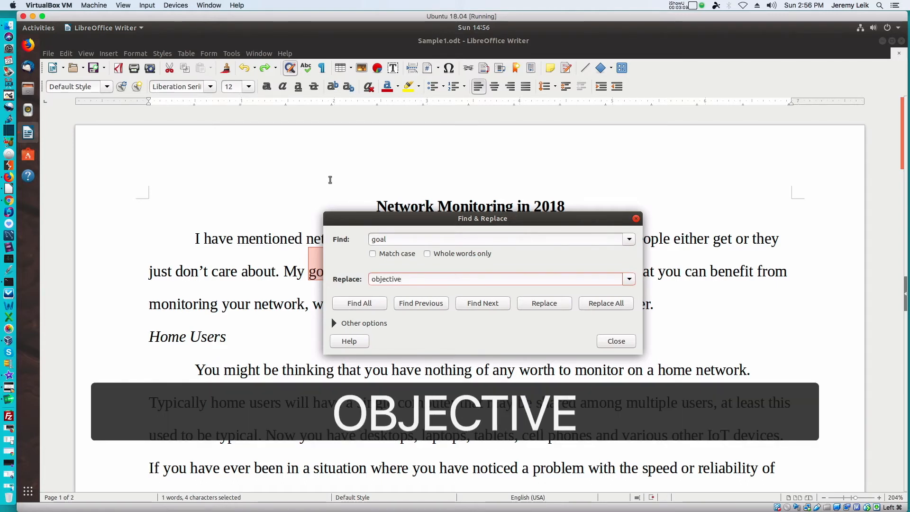
{"action": "left_click", "coordinate": [542, 307]}
{"action": "left_click", "coordinate": [616, 340]}
{"action": "left_click_drag", "start_coordinate": [309, 271], "coordinate": [366, 274]}
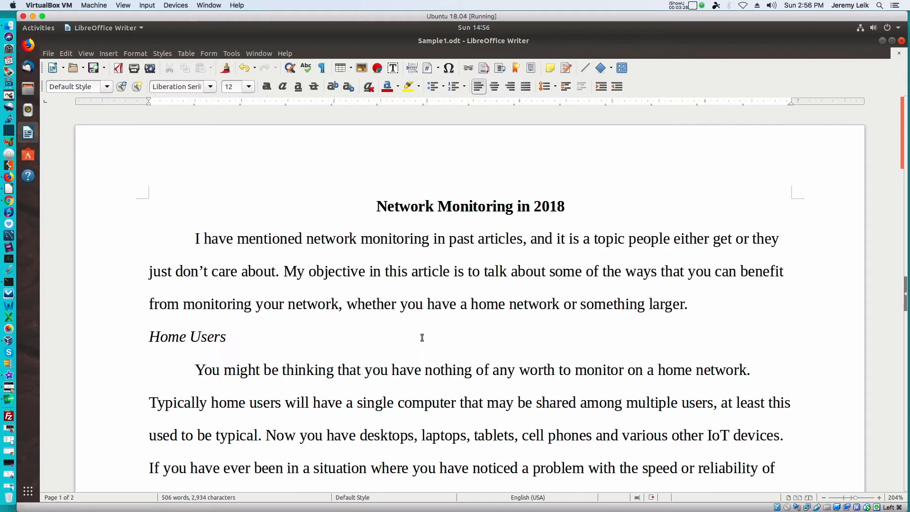
Enter the sentence "The quick brown fox." on the line below "Installation Steps" at the document's end
{"action": "scroll", "coordinate": [423, 338], "scroll_direction": "down", "scroll_amount": 3}
{"action": "scroll", "coordinate": [423, 338], "scroll_direction": "down", "scroll_amount": 20}
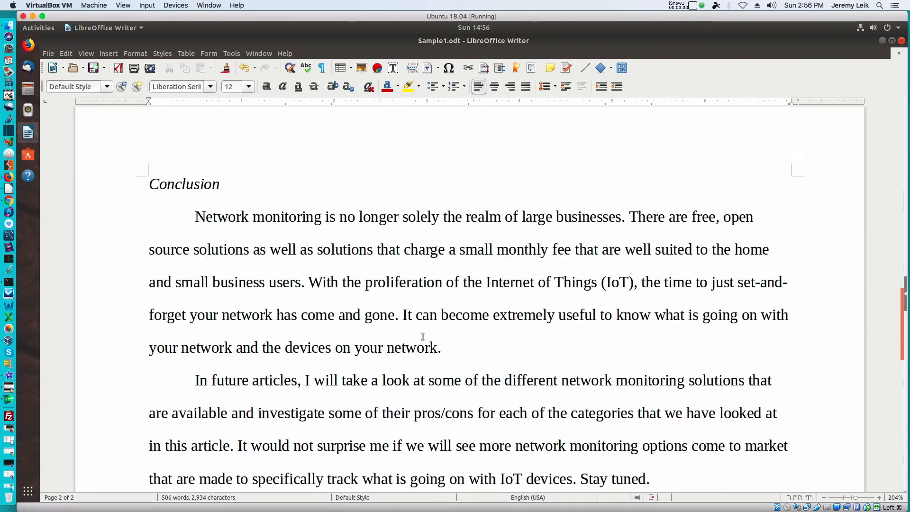
{"action": "left_click", "coordinate": [421, 338]}
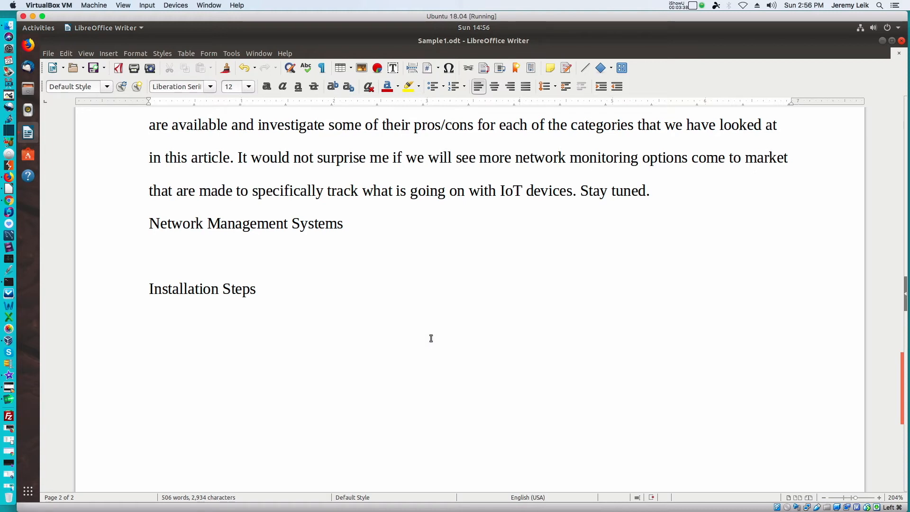
{"action": "type", "text": "The quick brown fox."}
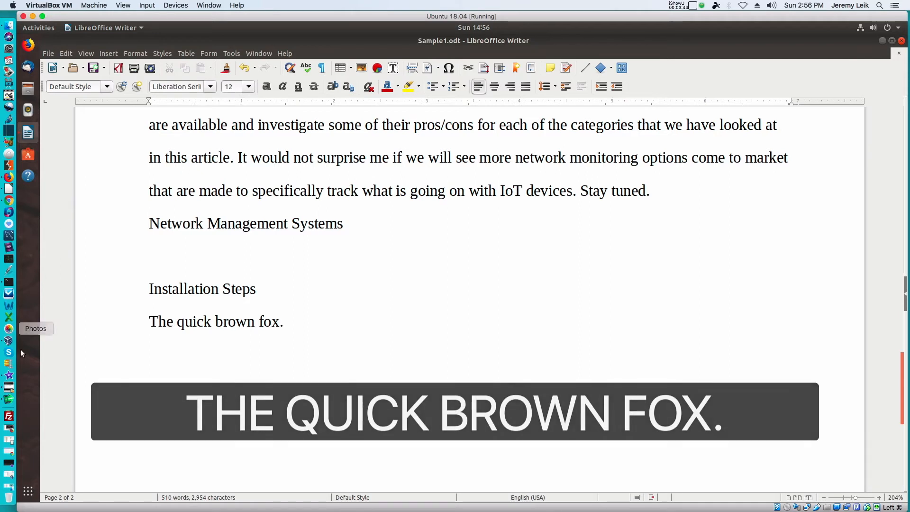
Try indenting the sentence "The quick brown fox." by one default tab, and remove the indent again
{"action": "left_click", "coordinate": [151, 323]}
{"action": "key", "text": "Tab"}
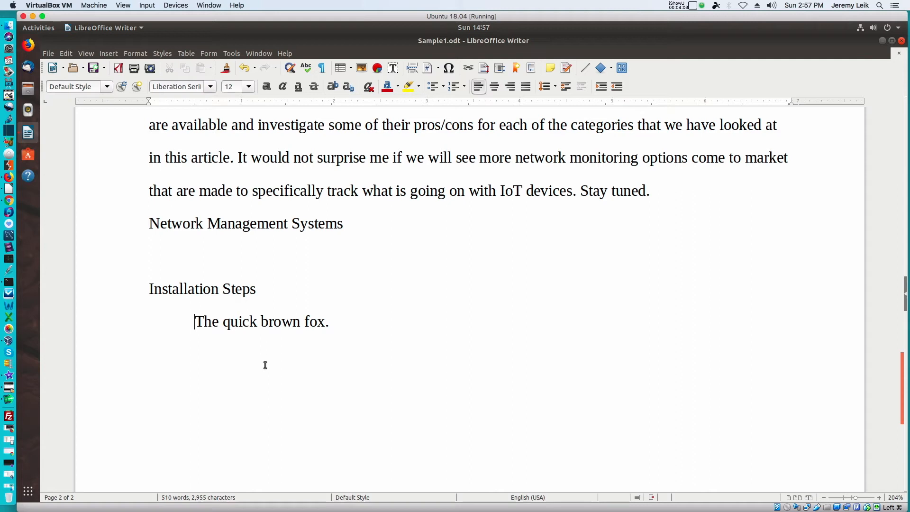
{"action": "key", "text": "BackSpace"}
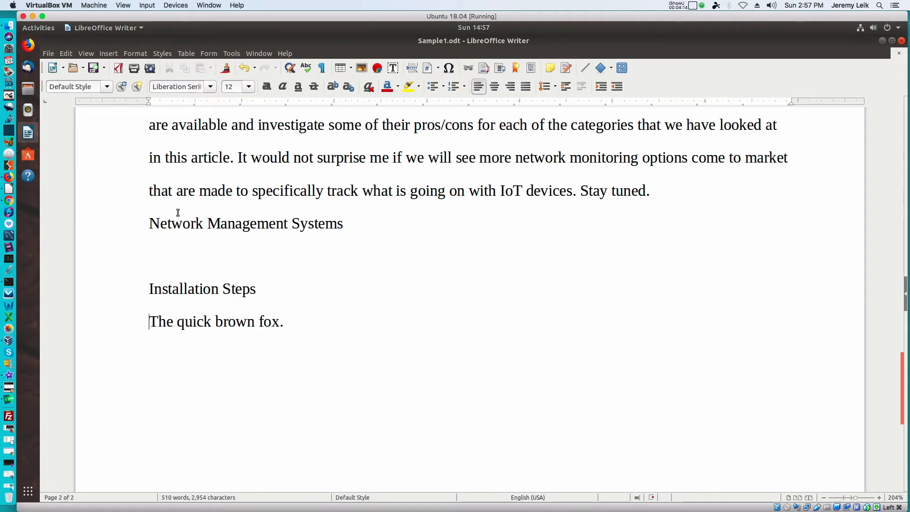
Try indenting the sample sentence to a custom tab stop at about 0.25 on the ruler, and remove both indent and tab stop
{"action": "left_click", "coordinate": [174, 102]}
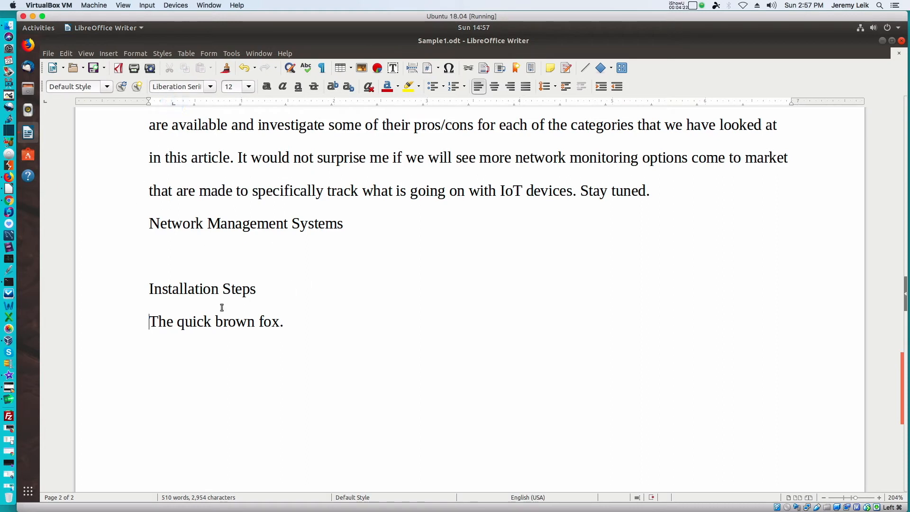
{"action": "key", "text": "Tab"}
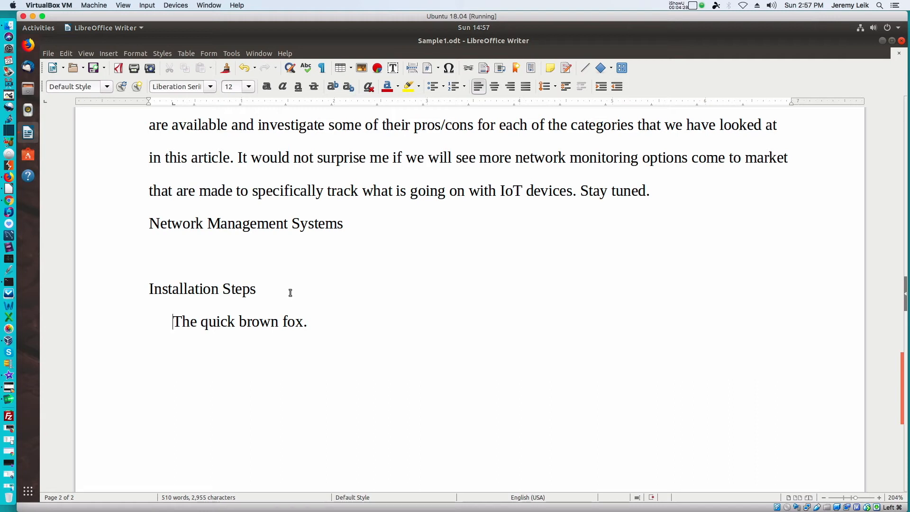
{"action": "key", "text": "BackSpace"}
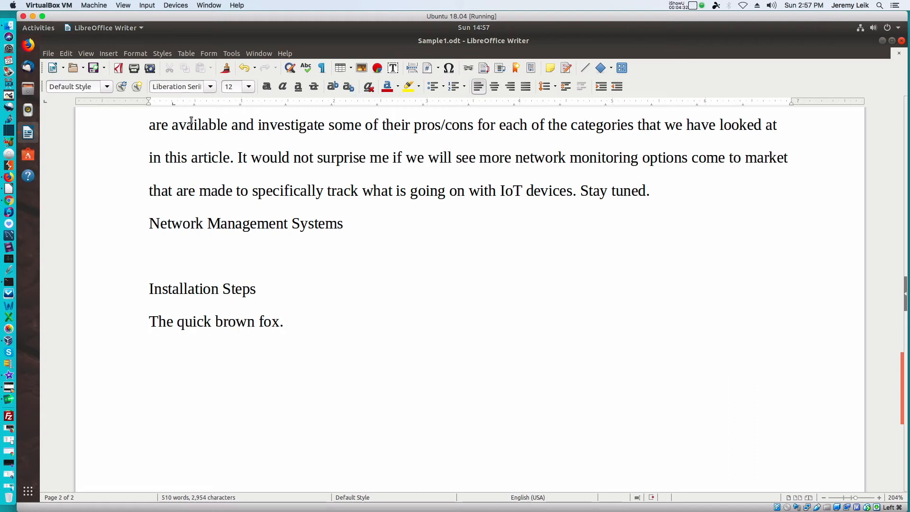
{"action": "left_click_drag", "start_coordinate": [172, 104], "coordinate": [88, 160]}
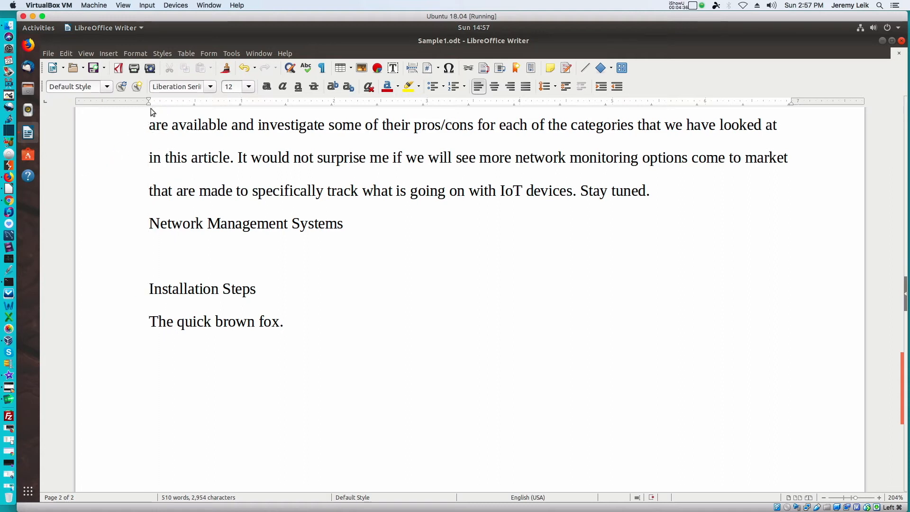
Indent the sample sentence by one default tab again, and delete the whole sentence
{"action": "left_click", "coordinate": [147, 321]}
{"action": "key", "text": "Tab"}
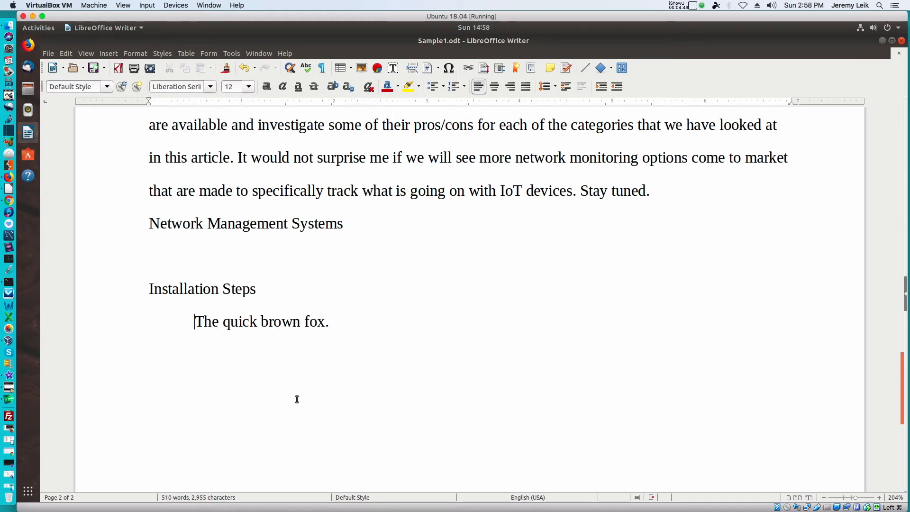
{"action": "key", "text": "shift+End"}
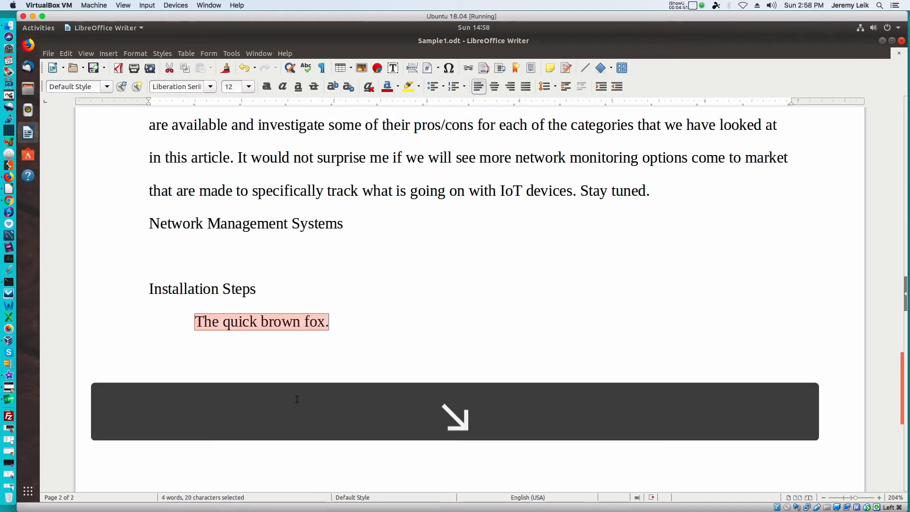
{"action": "key", "text": "Delete"}
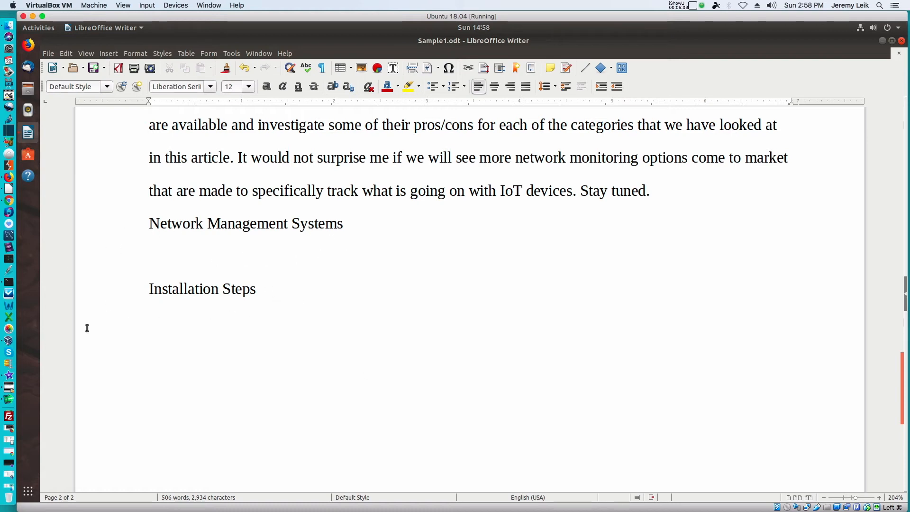
Add a bulleted list under "Network Management Systems" with the items Nagios, OpenNMS and LibreNMS
{"action": "left_click", "coordinate": [262, 244]}
{"action": "left_click", "coordinate": [434, 88]}
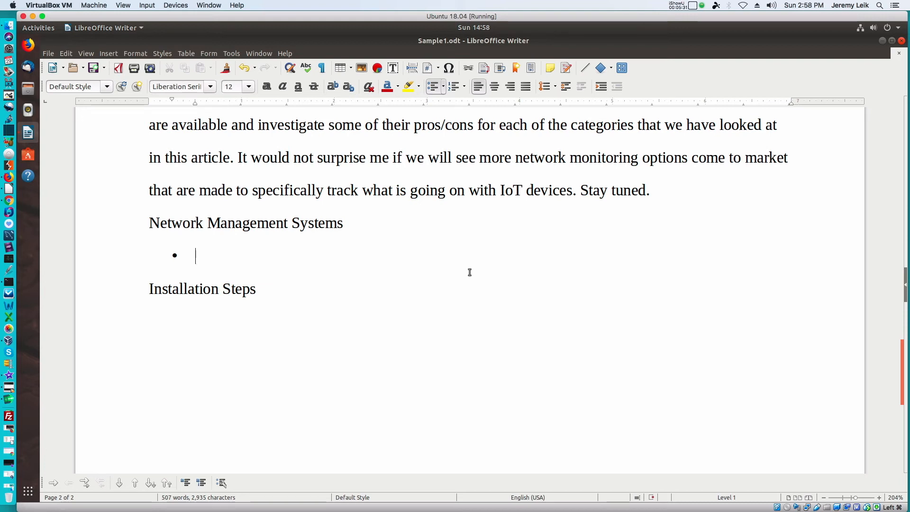
{"action": "type", "text": "Nagios"}
{"action": "key", "text": "Return"}
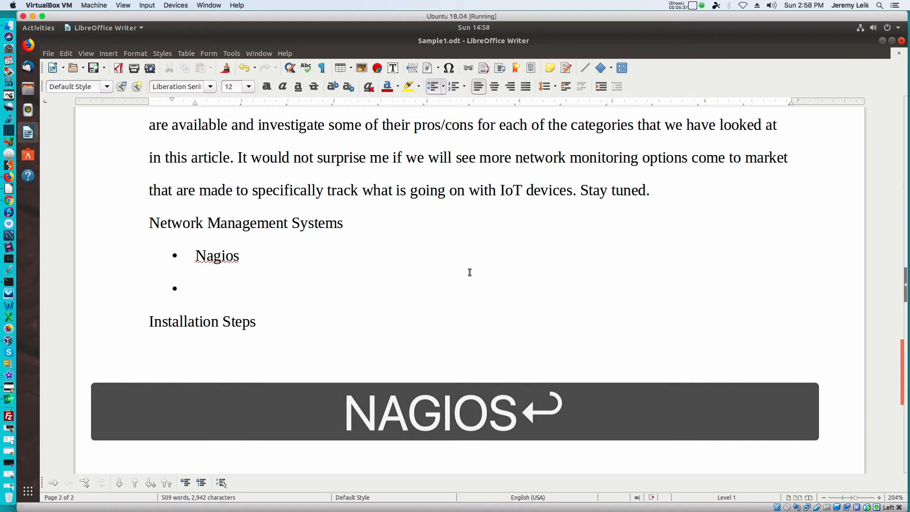
{"action": "type", "text": "OpenNMS"}
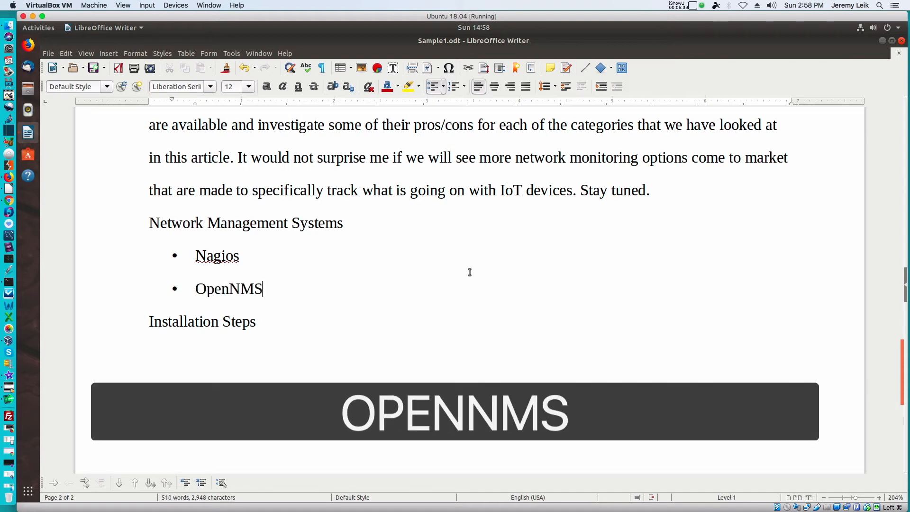
{"action": "key", "text": "Return"}
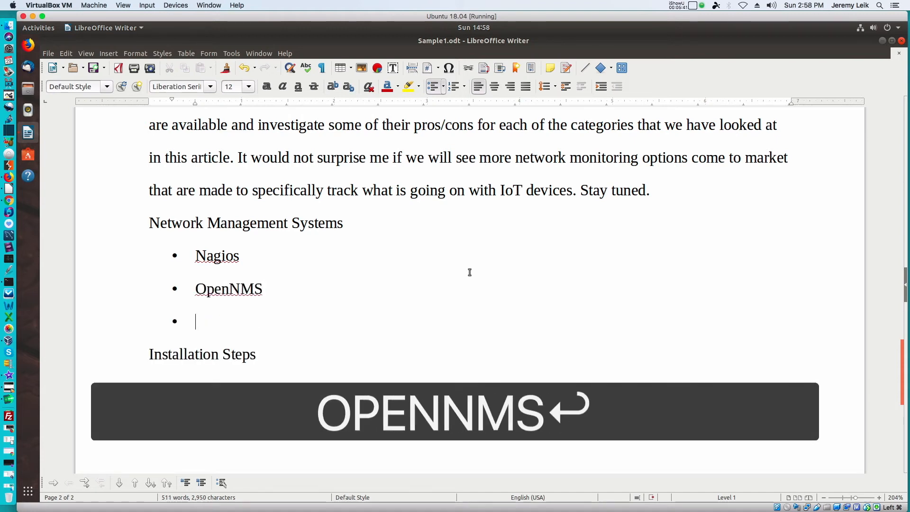
{"action": "type", "text": "Libre"}
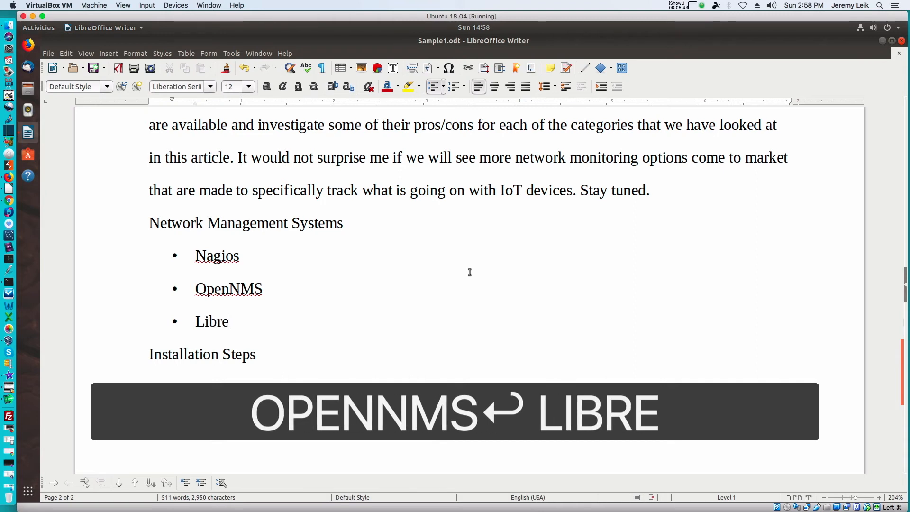
{"action": "type", "text": "NMS"}
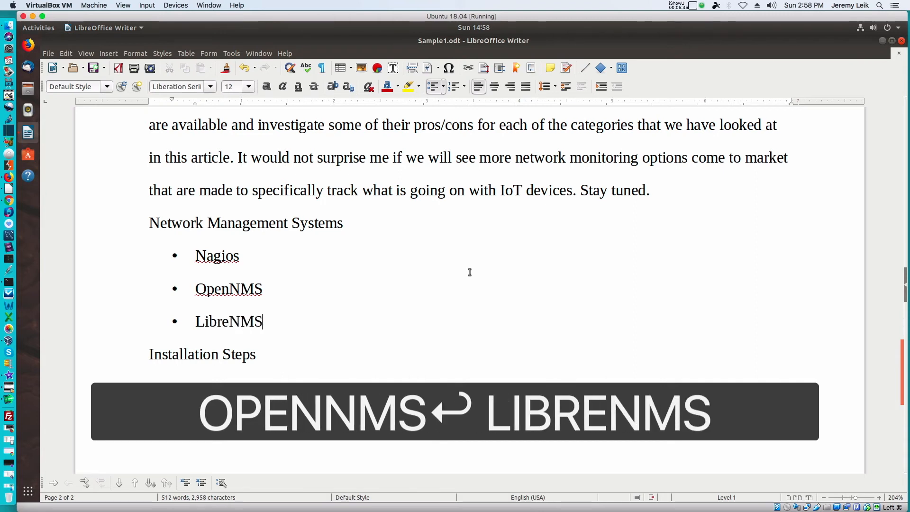
Add a numbered list under "Installation Steps" with Download software, Install software and Configure software, and end it with an empty line below
{"action": "left_click", "coordinate": [350, 373]}
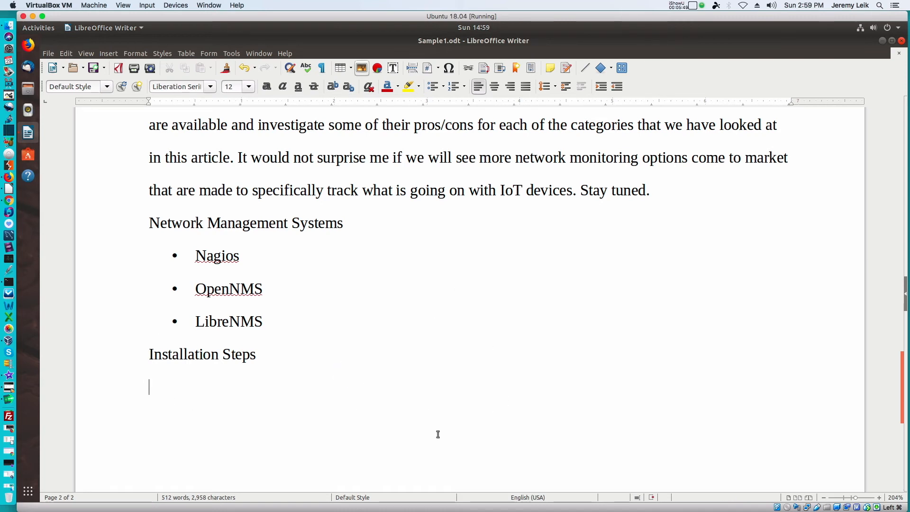
{"action": "left_click", "coordinate": [456, 87]}
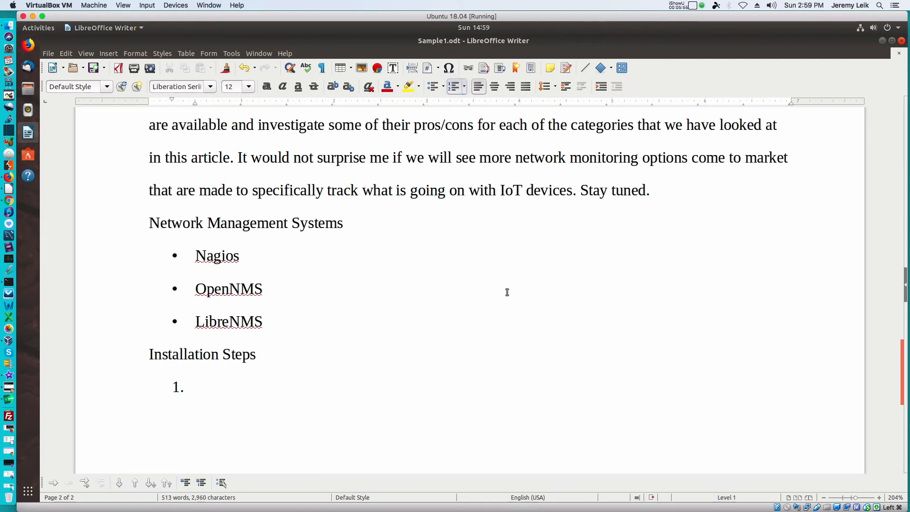
{"action": "type", "text": "Downlo"}
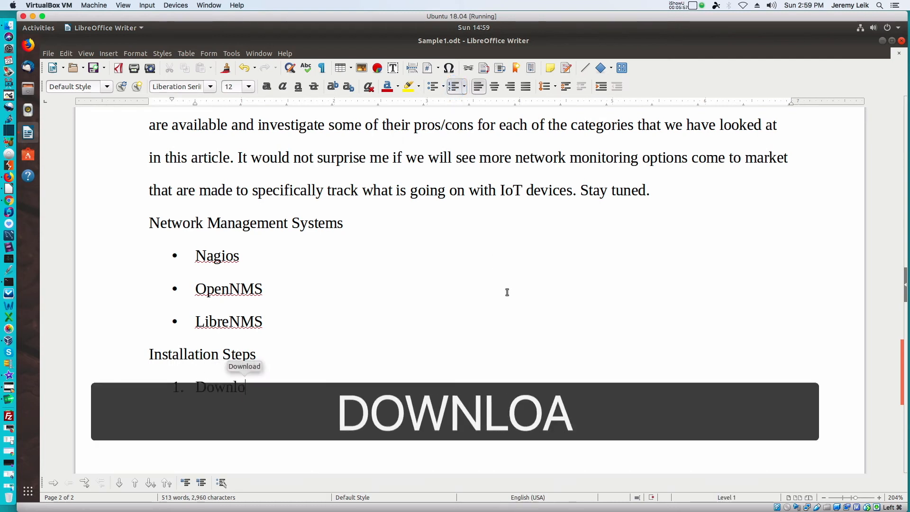
{"action": "type", "text": "ad software"}
{"action": "key", "text": "Return"}
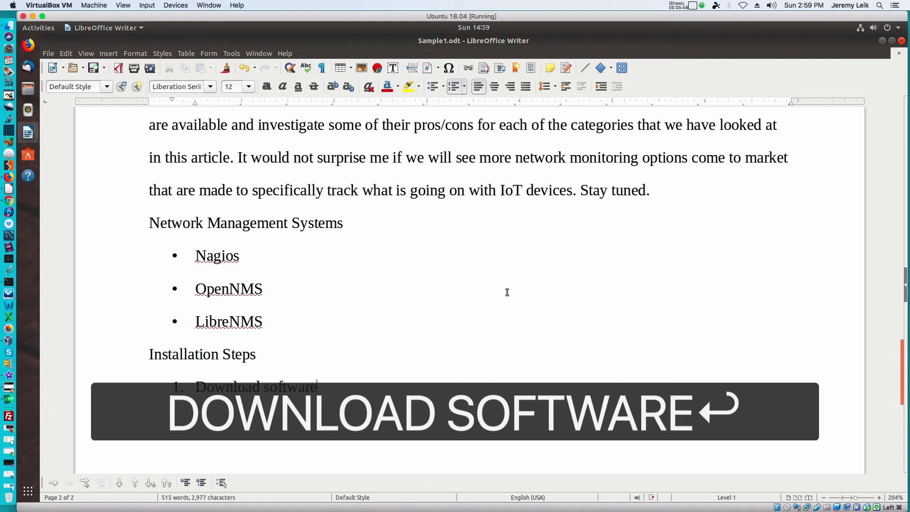
{"action": "type", "text": "I"}
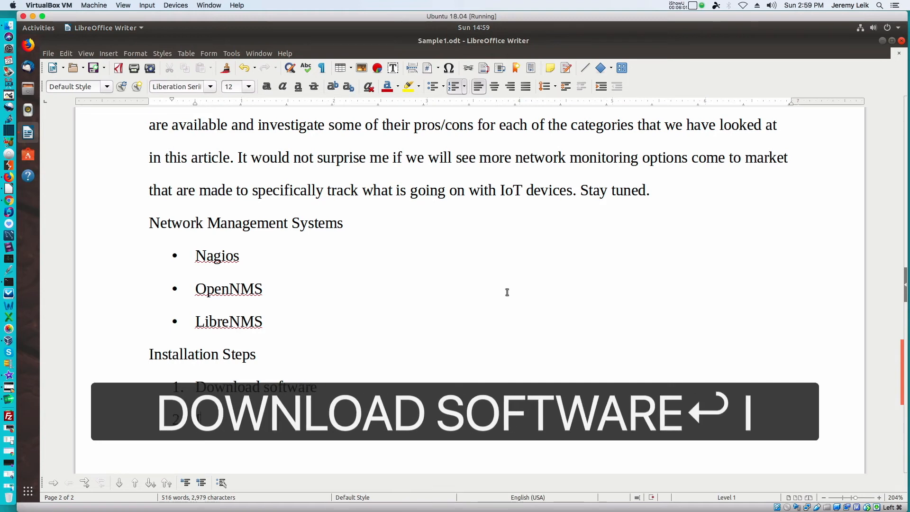
{"action": "type", "text": "nstal software"}
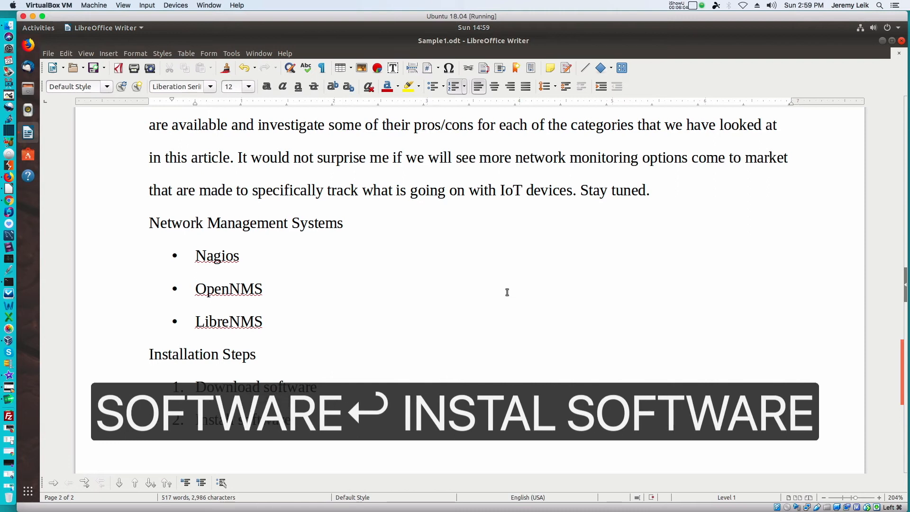
{"action": "key", "text": "Return"}
{"action": "type", "text": "Con"}
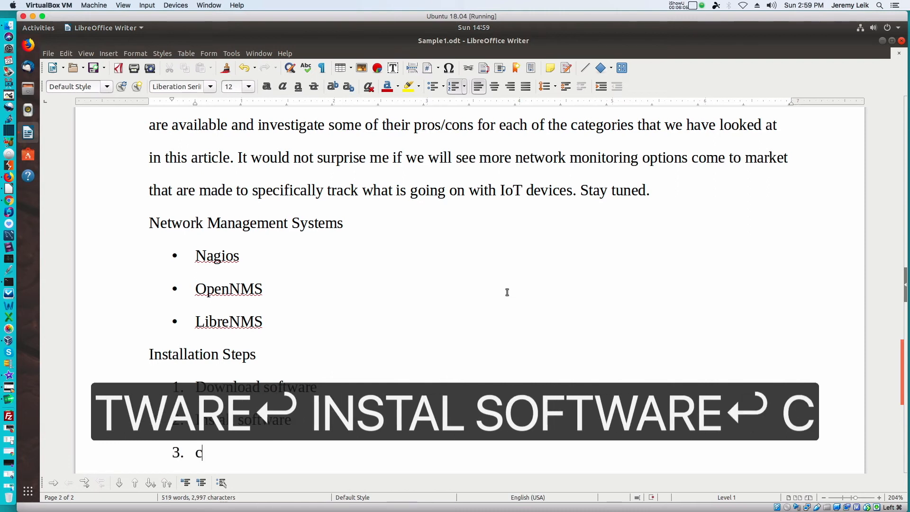
{"action": "type", "text": "figur"}
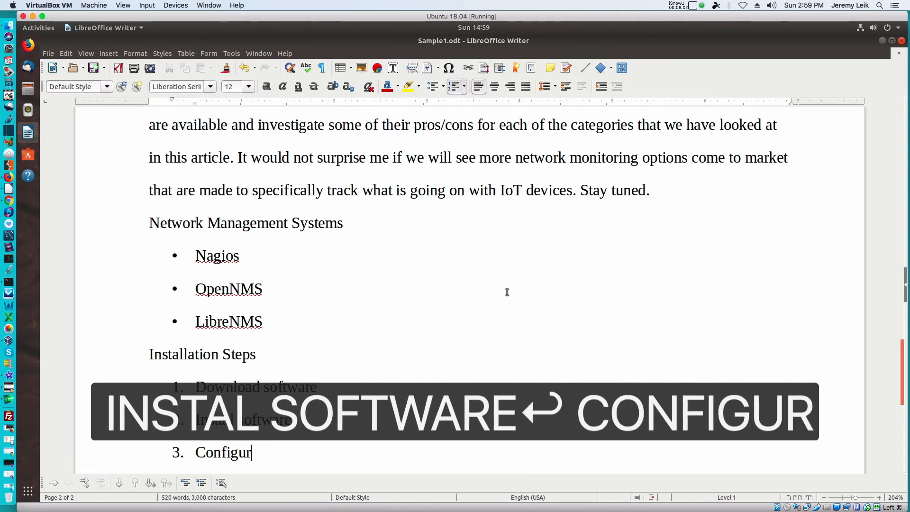
{"action": "type", "text": "e software"}
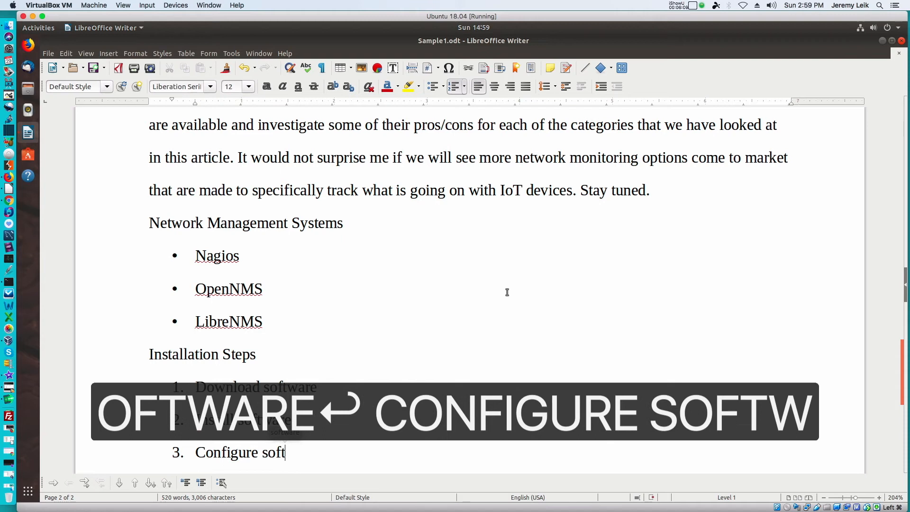
{"action": "key", "text": "Return"}
{"action": "key", "text": "Return"}
{"action": "key", "text": "Return"}
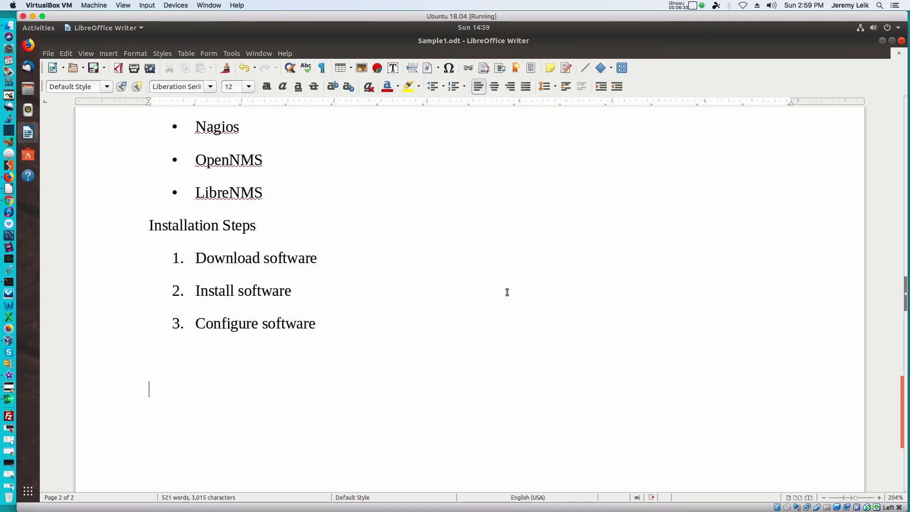
{"action": "type", "text": "Google"}
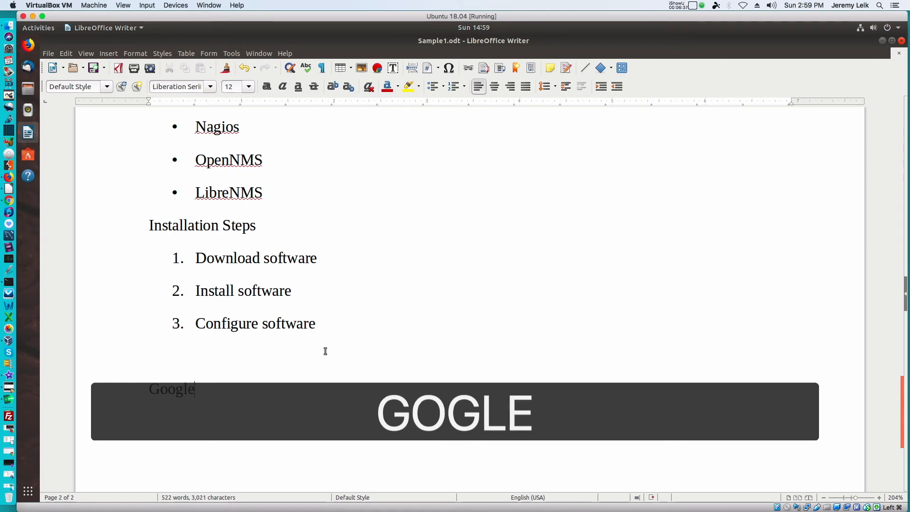
{"action": "left_click_drag", "start_coordinate": [194, 389], "coordinate": [145, 391]}
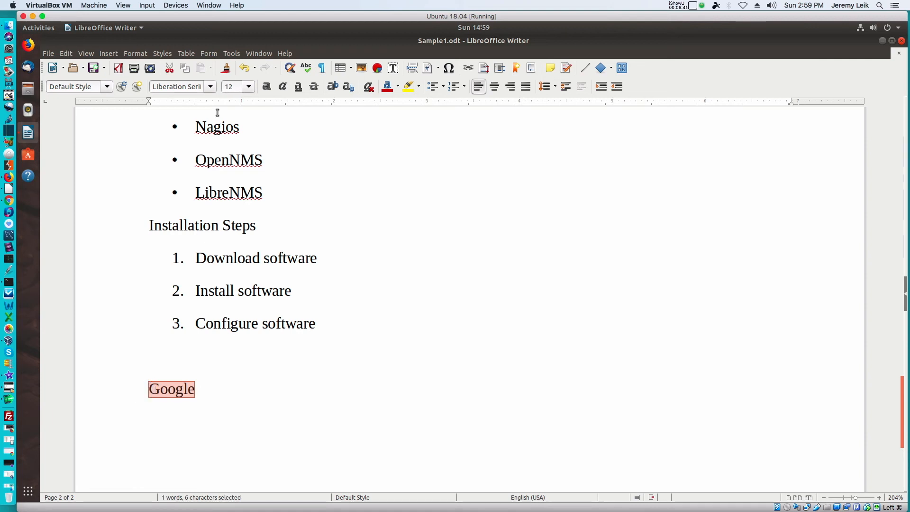
{"action": "left_click", "coordinate": [109, 54]}
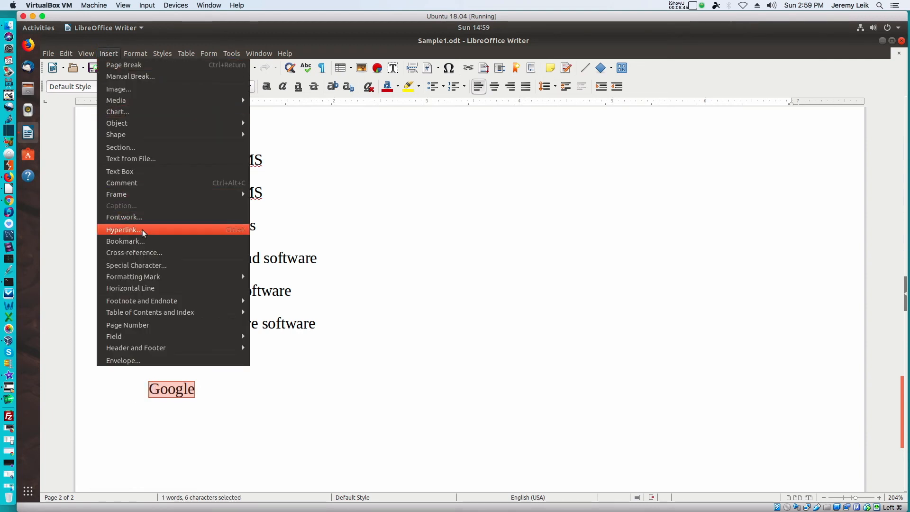
{"action": "left_click", "coordinate": [120, 233]}
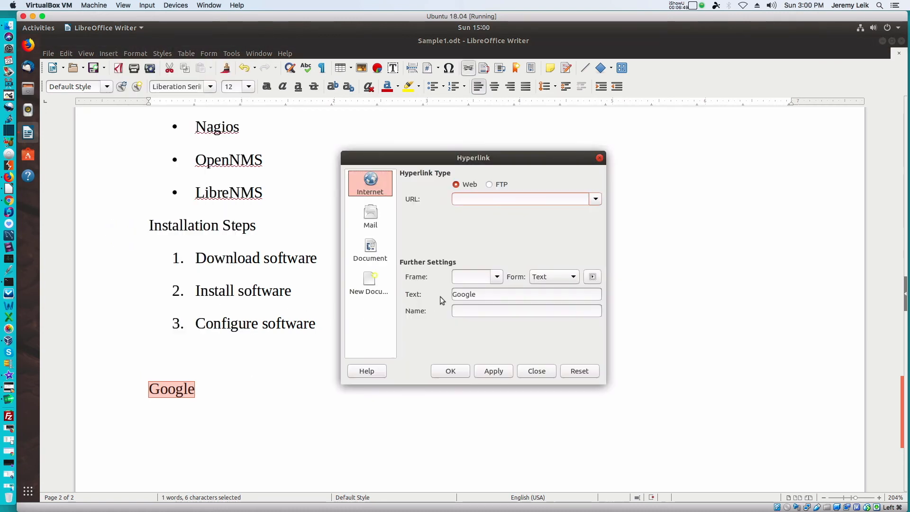
{"action": "left_click", "coordinate": [485, 200]}
{"action": "type", "text": "https"}
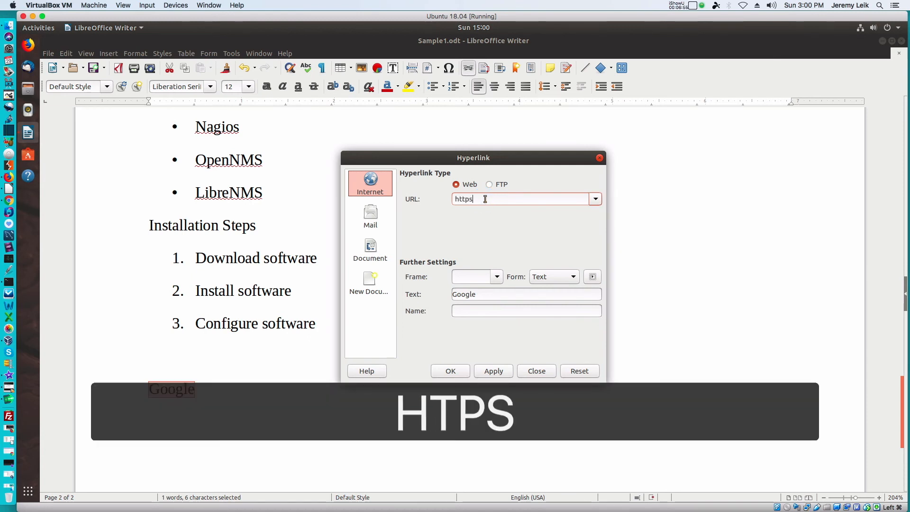
{"action": "type", "text": ":/"}
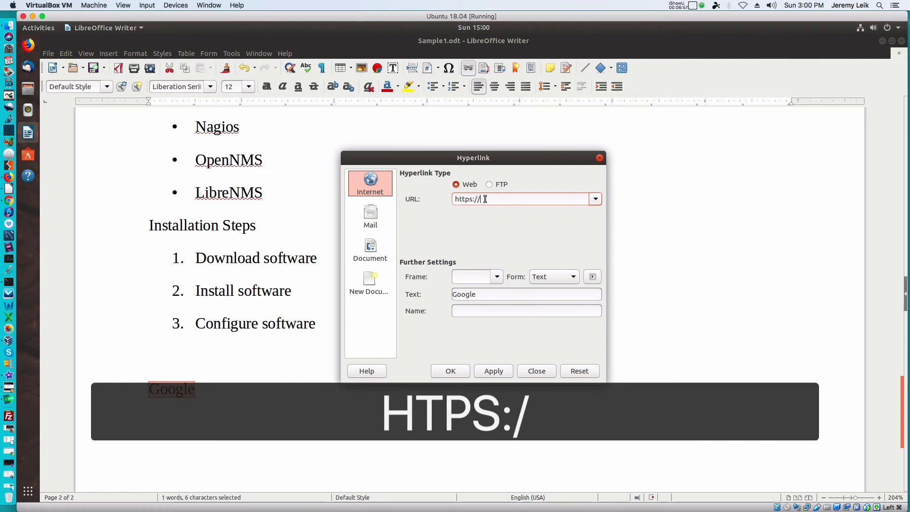
{"action": "type", "text": "/"}
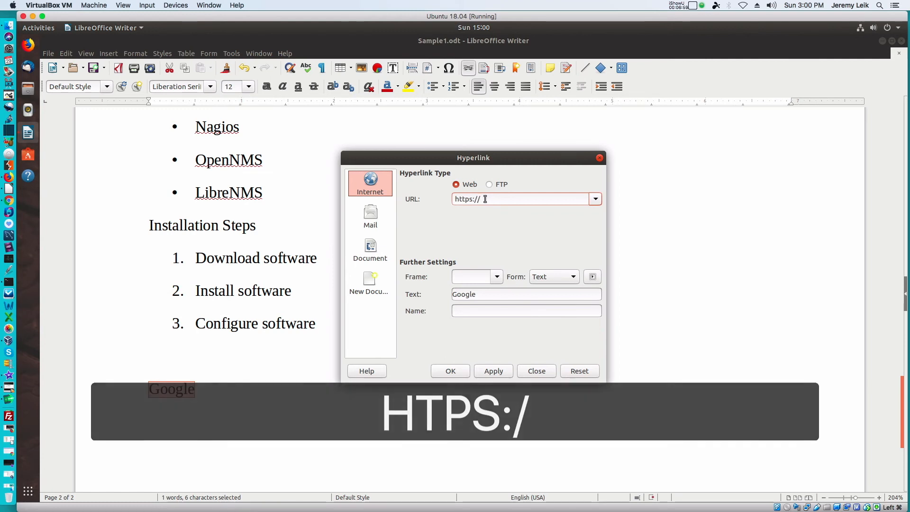
{"action": "type", "text": "www.gooogle.com"}
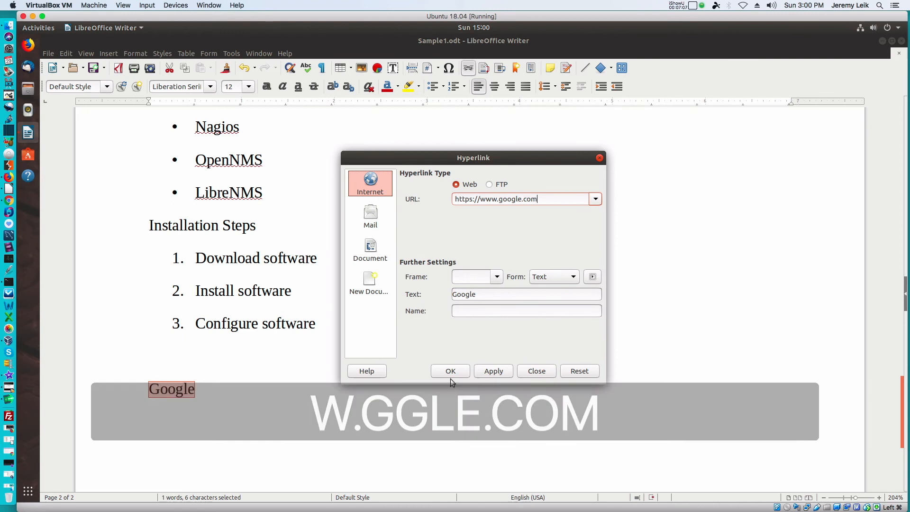
{"action": "left_click", "coordinate": [450, 372]}
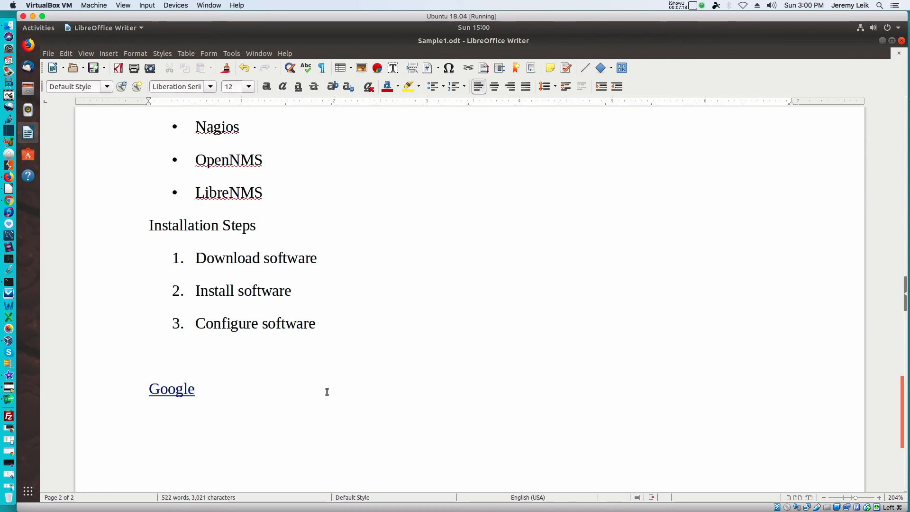
Set the line spacing to Single for everything from the "Network Management Systems" heading through the "Configure software" item
{"action": "scroll", "coordinate": [356, 369], "scroll_direction": "up", "scroll_amount": 3}
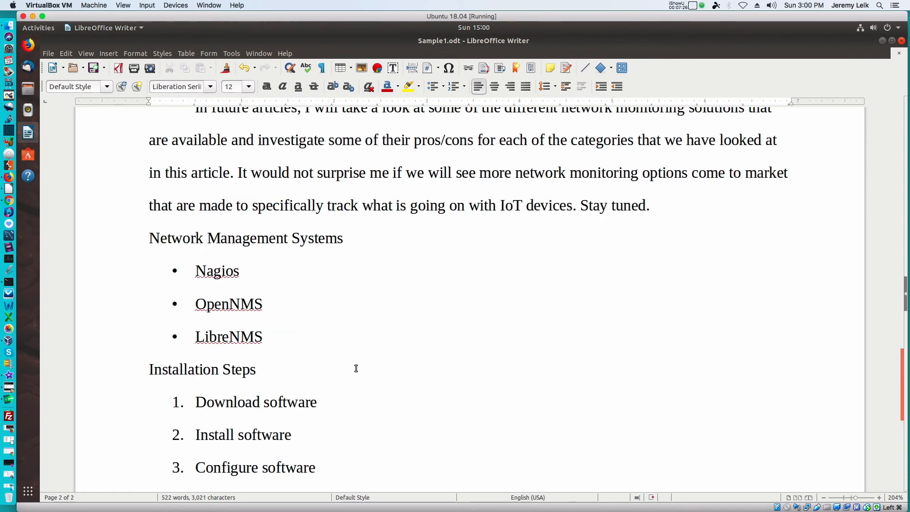
{"action": "scroll", "coordinate": [421, 381], "scroll_direction": "up", "scroll_amount": 1}
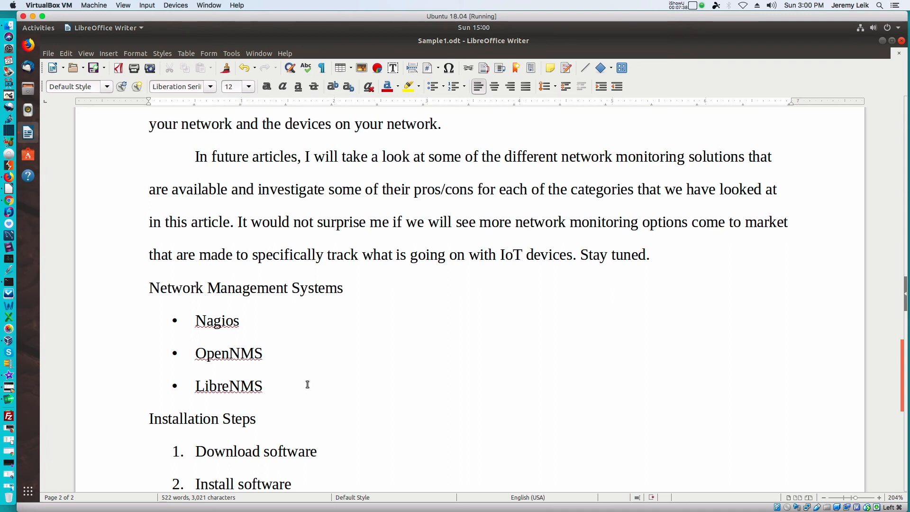
{"action": "mouse_move", "coordinate": [296, 386]}
{"action": "left_mouse_down"}
{"action": "mouse_move", "coordinate": [149, 380]}
{"action": "mouse_move", "coordinate": [140, 284]}
{"action": "left_mouse_up"}
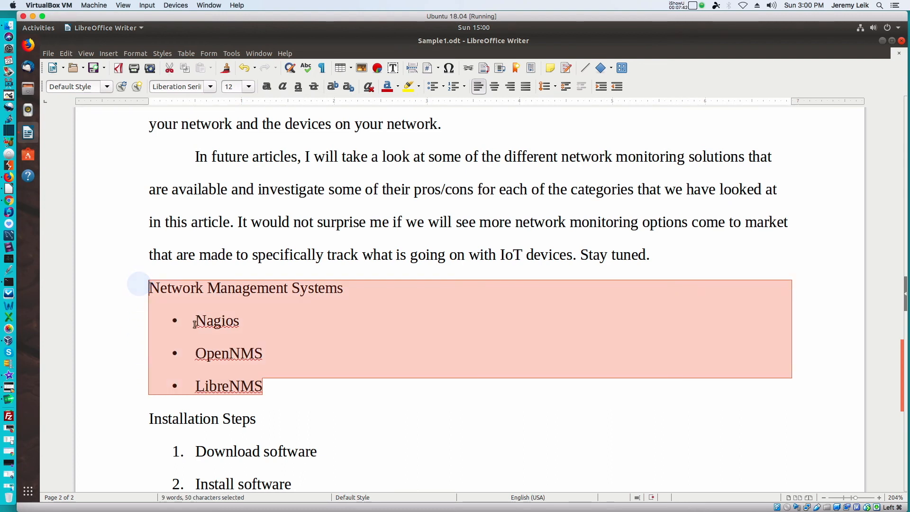
{"action": "scroll", "coordinate": [277, 358], "scroll_direction": "down", "scroll_amount": 3}
{"action": "mouse_move", "coordinate": [329, 418]}
{"action": "left_mouse_down"}
{"action": "mouse_move", "coordinate": [283, 420]}
{"action": "mouse_move", "coordinate": [144, 388]}
{"action": "mouse_move", "coordinate": [116, 193]}
{"action": "mouse_move", "coordinate": [136, 193]}
{"action": "left_mouse_up"}
{"action": "right_click", "coordinate": [224, 206]}
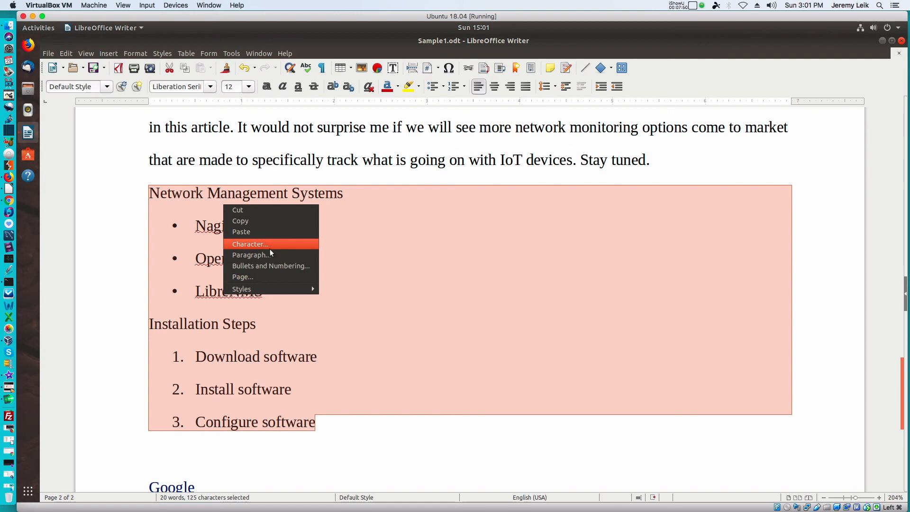
{"action": "left_click", "coordinate": [260, 256]}
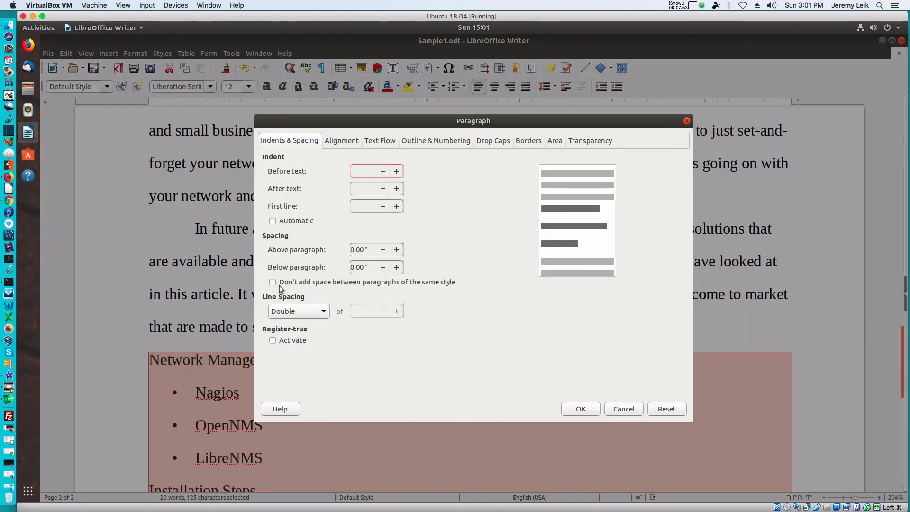
{"action": "left_click", "coordinate": [323, 311]}
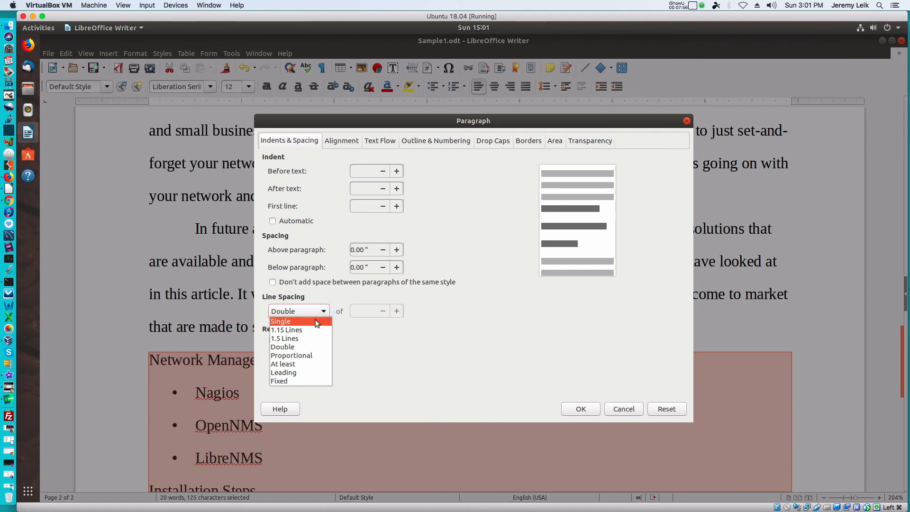
{"action": "left_click", "coordinate": [317, 322]}
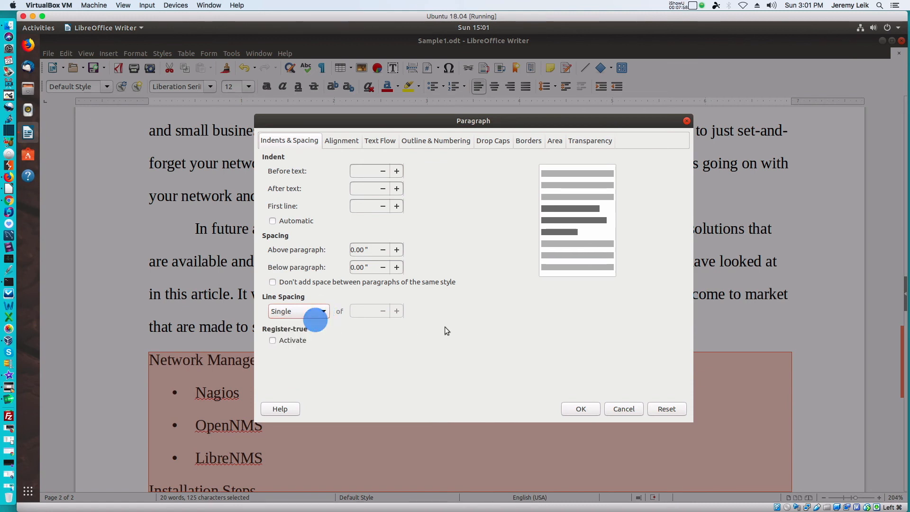
{"action": "left_click", "coordinate": [581, 410]}
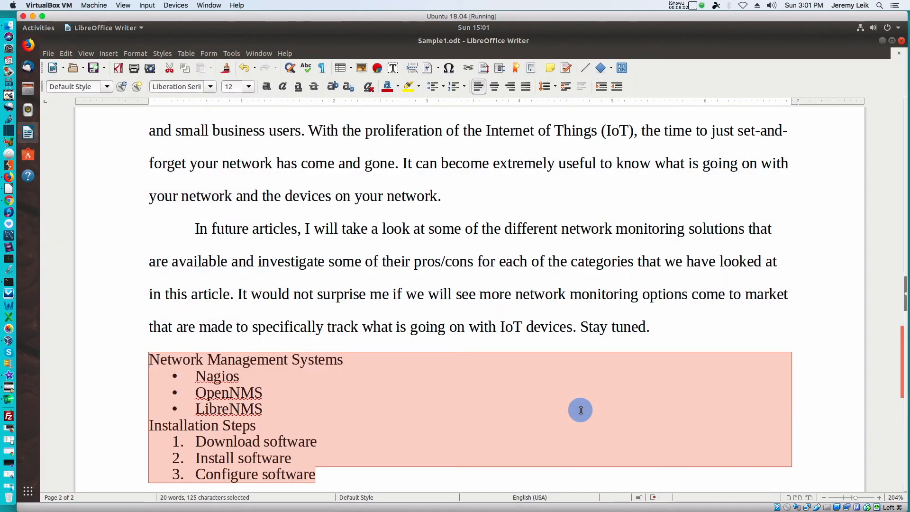
{"action": "scroll", "coordinate": [579, 406], "scroll_direction": "down", "scroll_amount": 3}
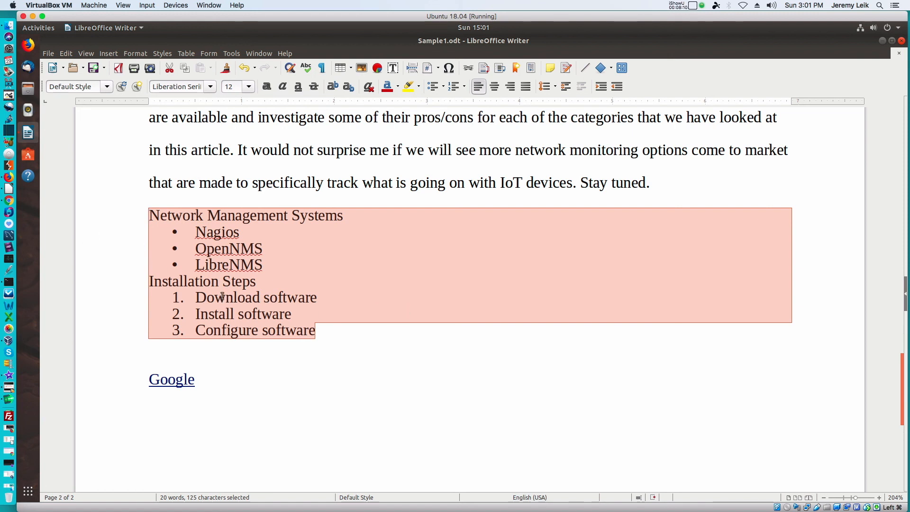
{"action": "scroll", "coordinate": [493, 408], "scroll_direction": "up", "scroll_amount": 8}
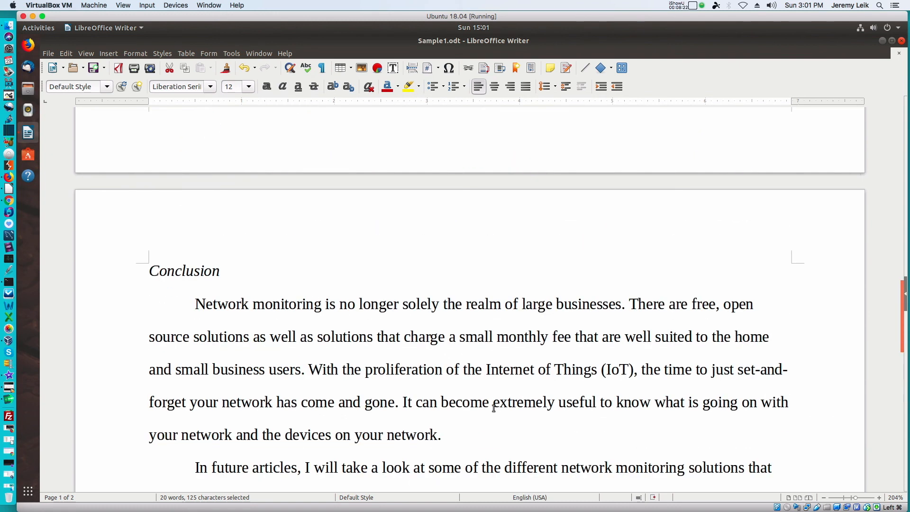
{"action": "scroll", "coordinate": [494, 408], "scroll_direction": "up", "scroll_amount": 15}
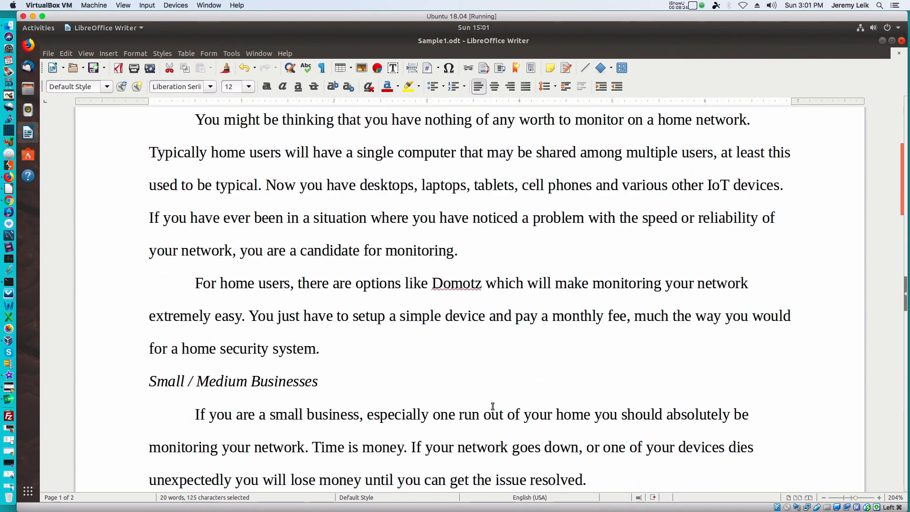
{"action": "scroll", "coordinate": [493, 406], "scroll_direction": "up", "scroll_amount": 6}
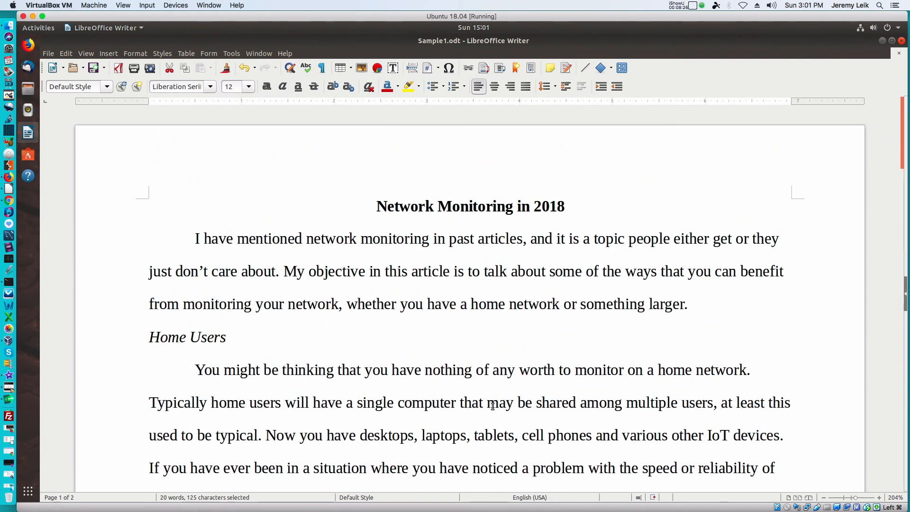